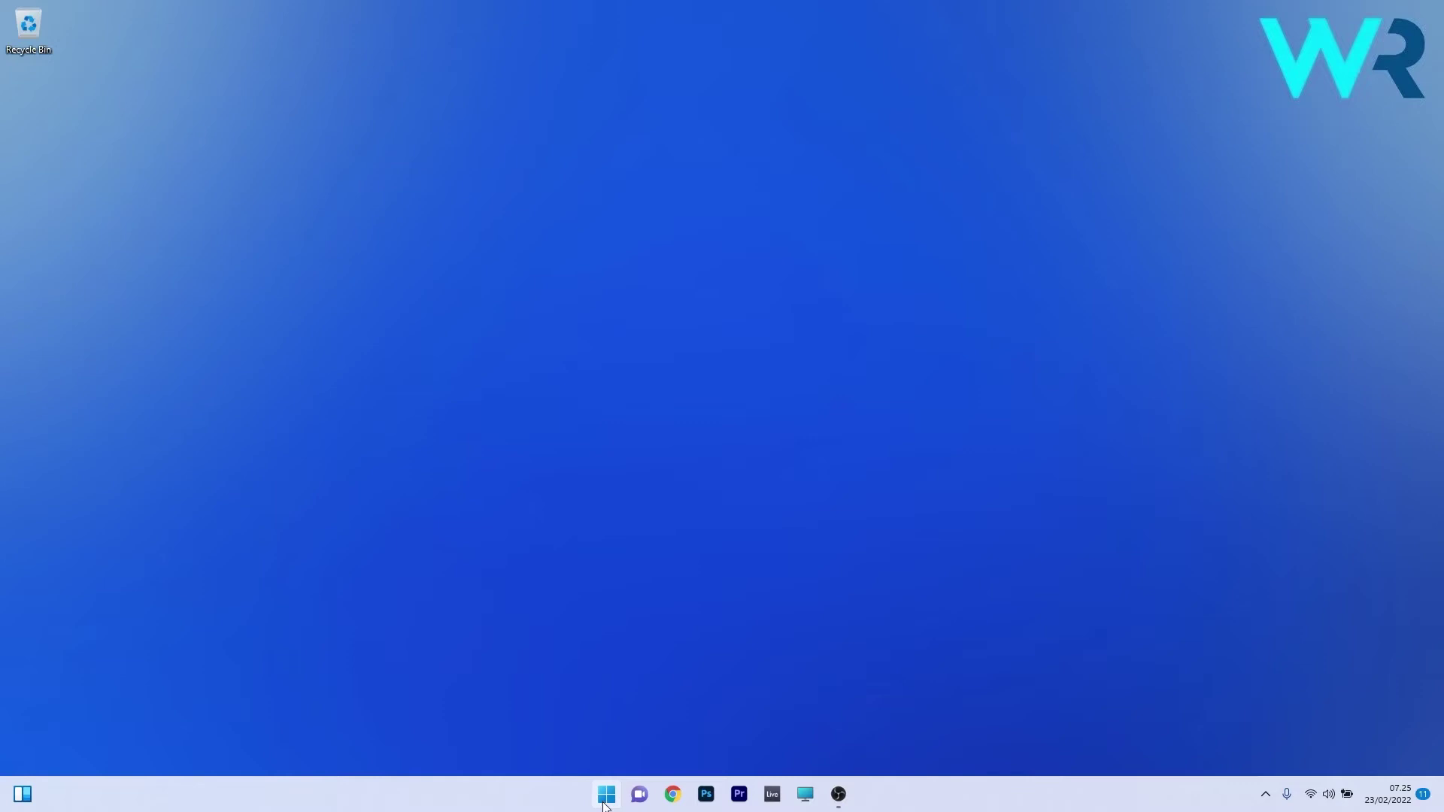
Open the Start menu power options, close them without restarting, and press F10 for firmware setup
{"action": "left_click", "coordinate": [606, 795]}
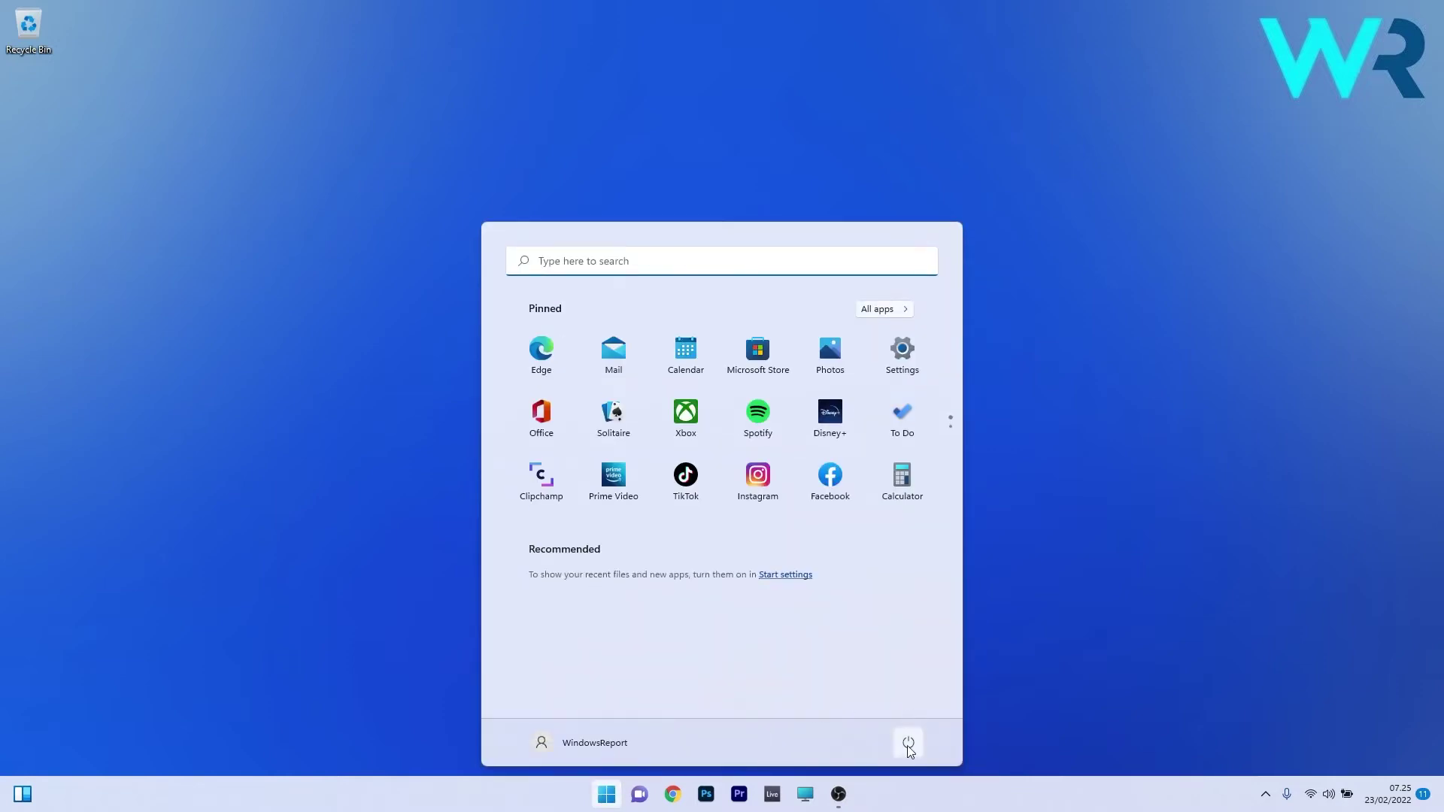
{"action": "left_click", "coordinate": [908, 743]}
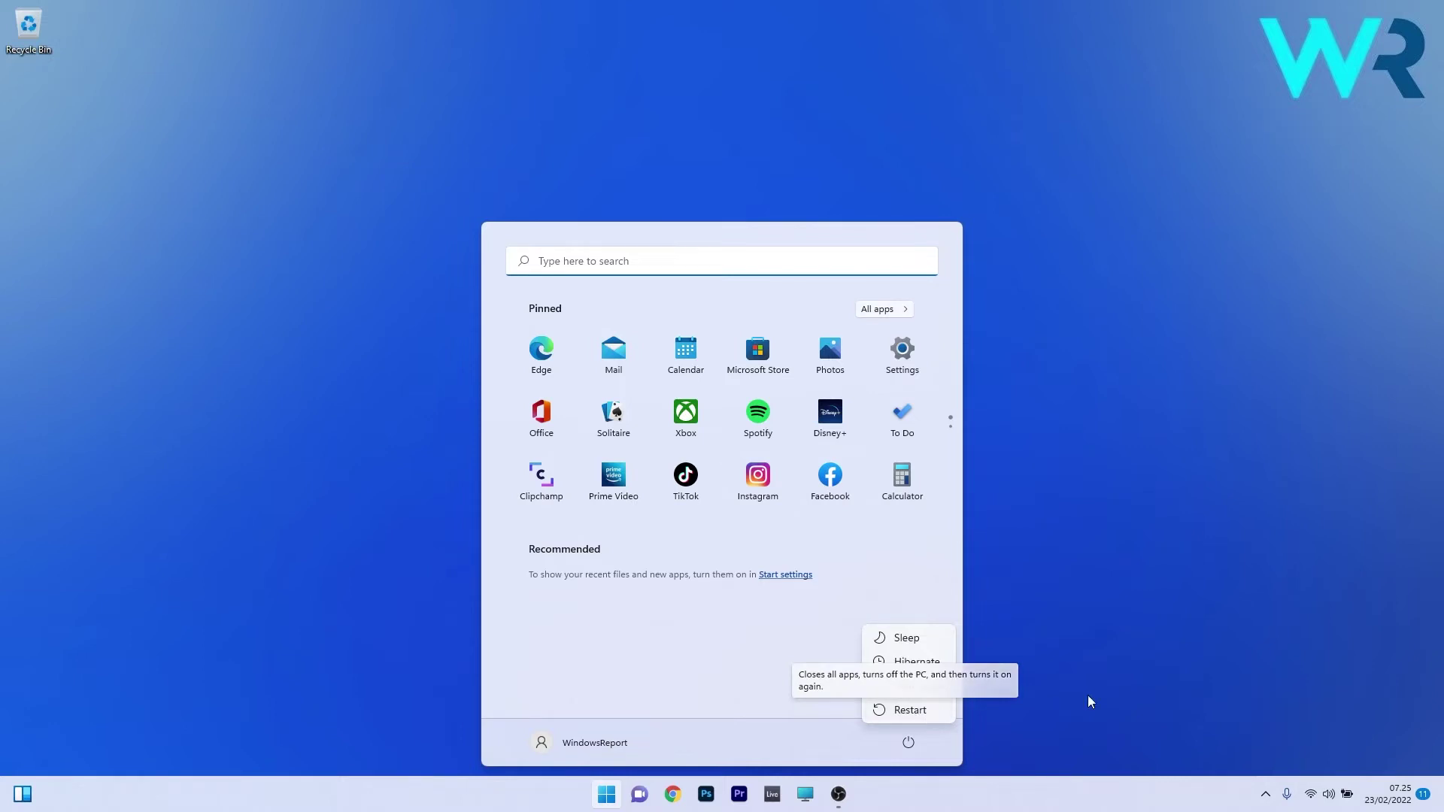
{"action": "left_click", "coordinate": [1151, 577]}
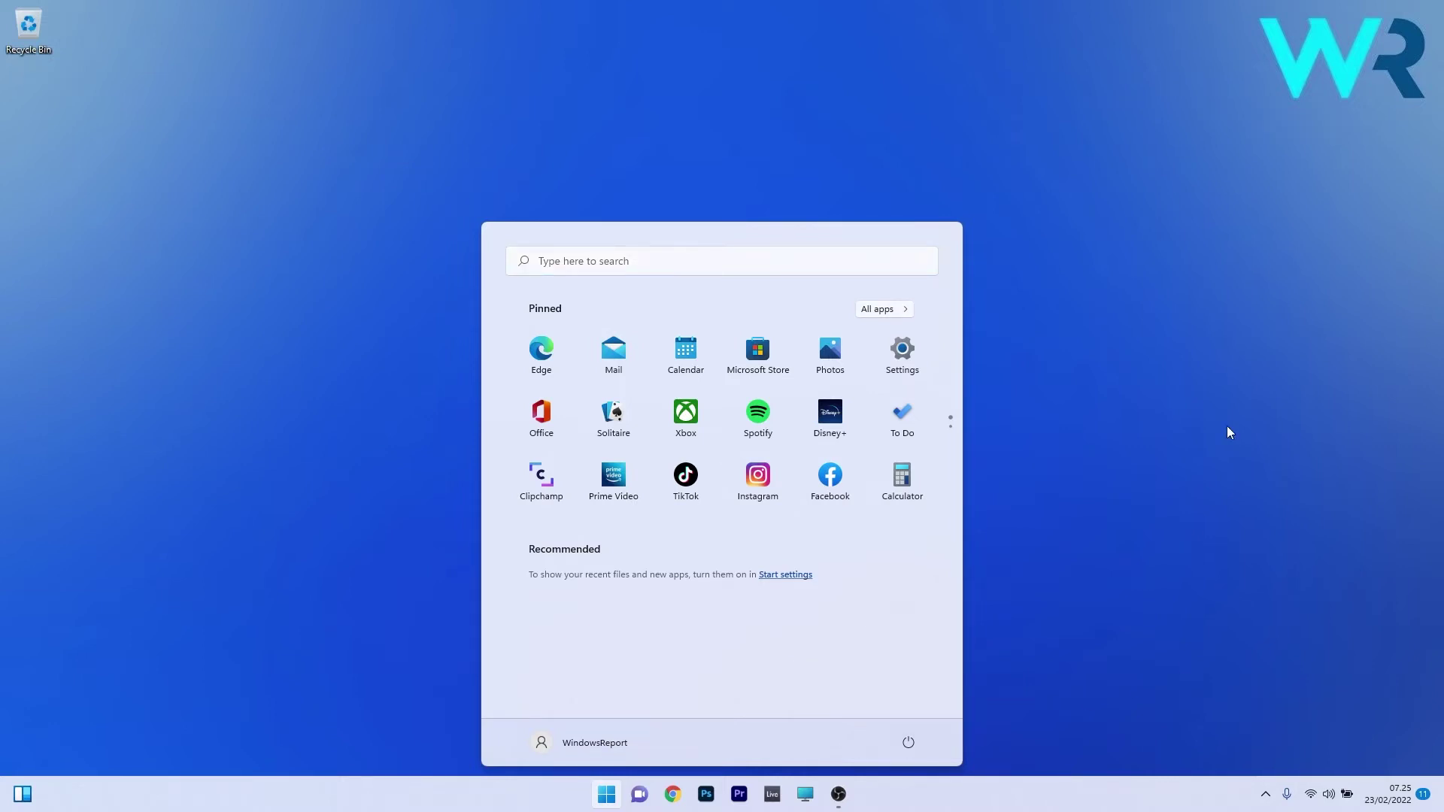
{"action": "key", "text": "F10"}
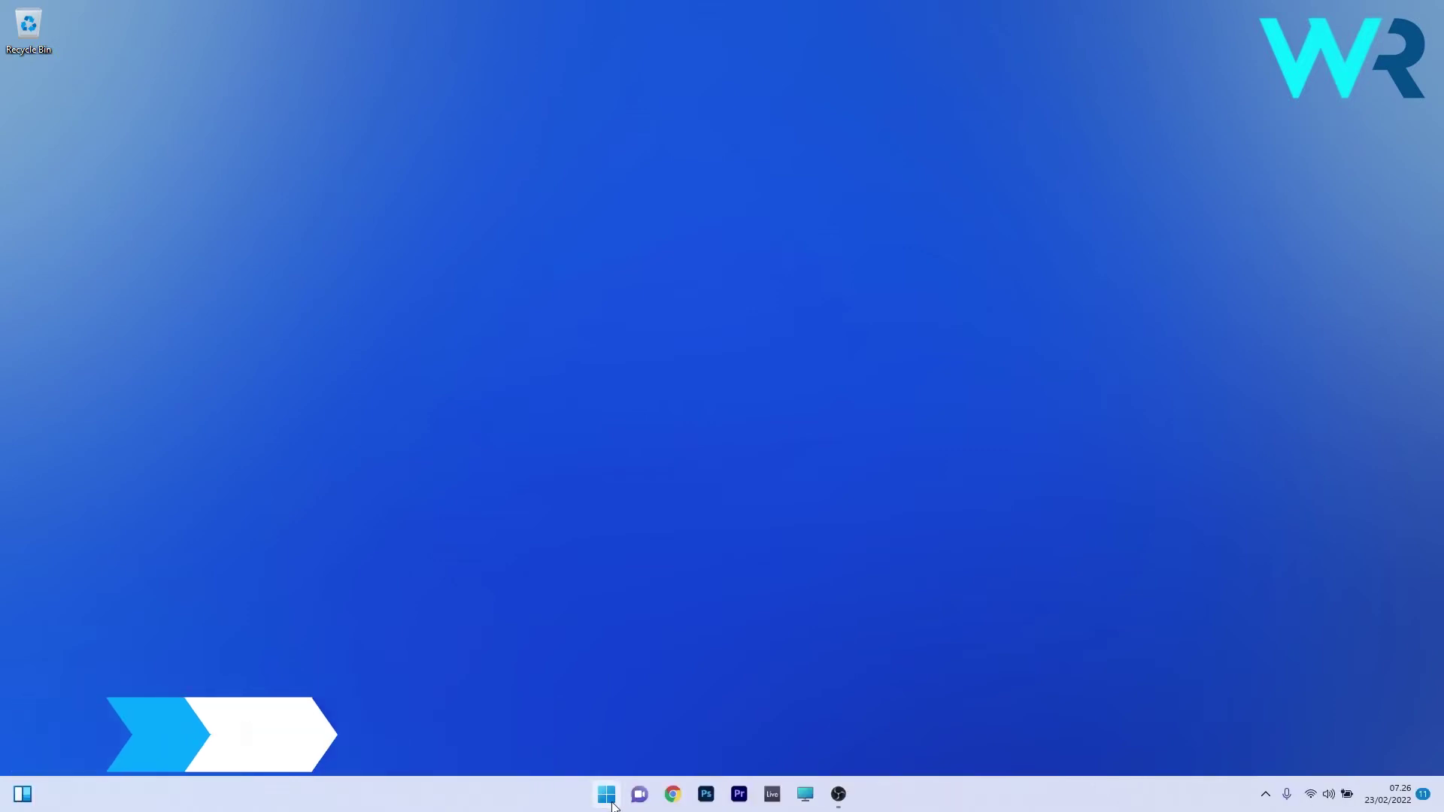
Open and dismiss the Start menu power options twice more, then close the Start menu
{"action": "left_click", "coordinate": [607, 795]}
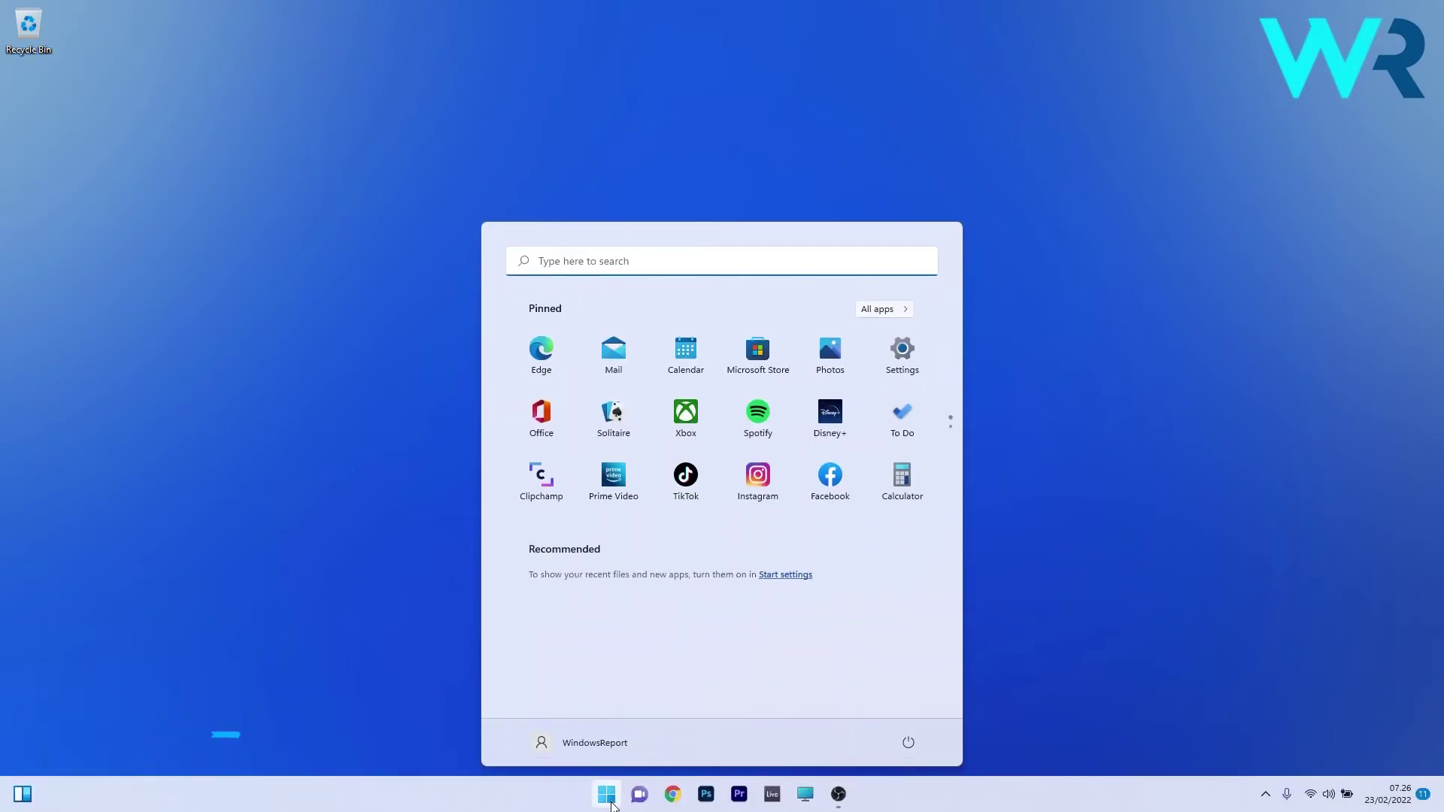
{"action": "left_click", "coordinate": [908, 743]}
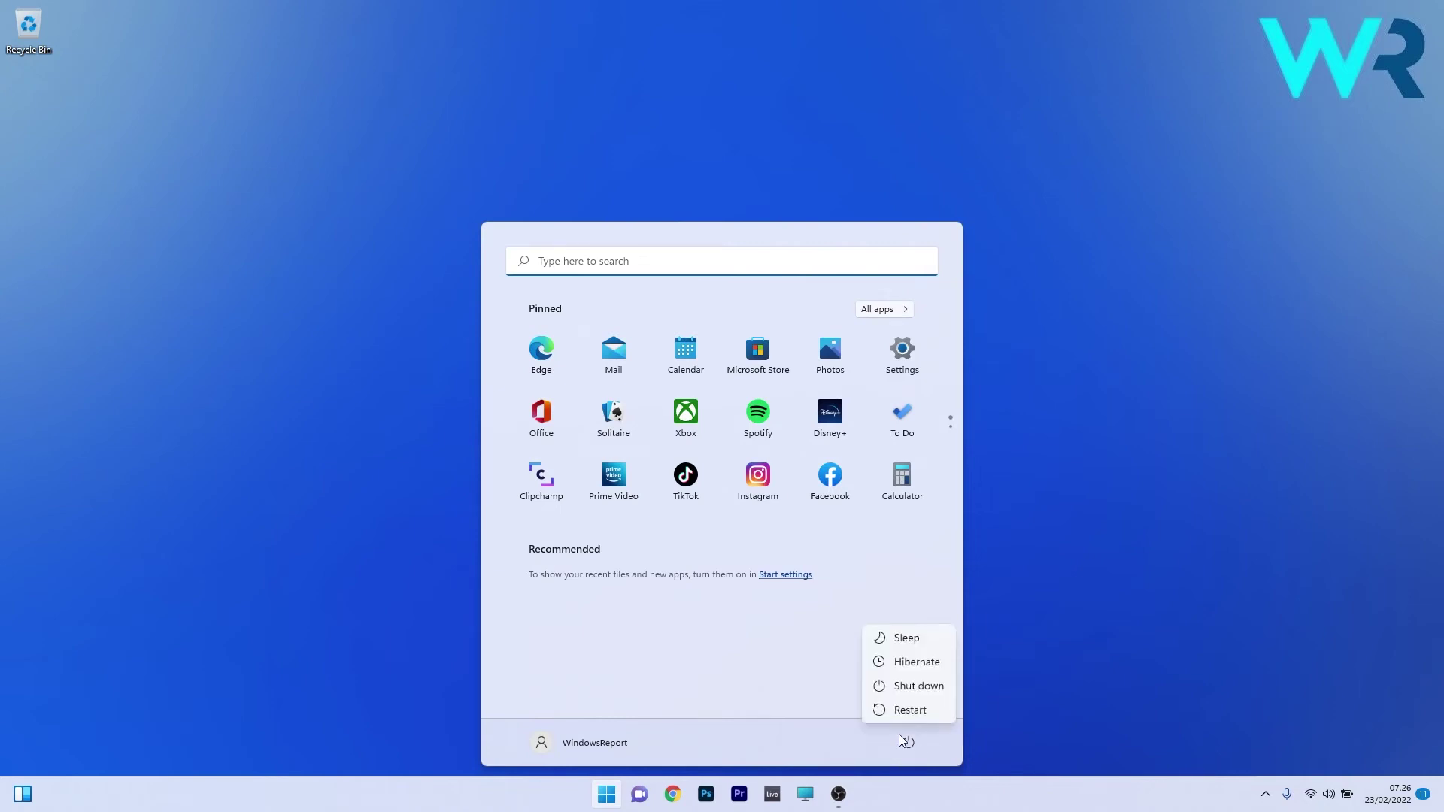
{"action": "key", "text": "Escape"}
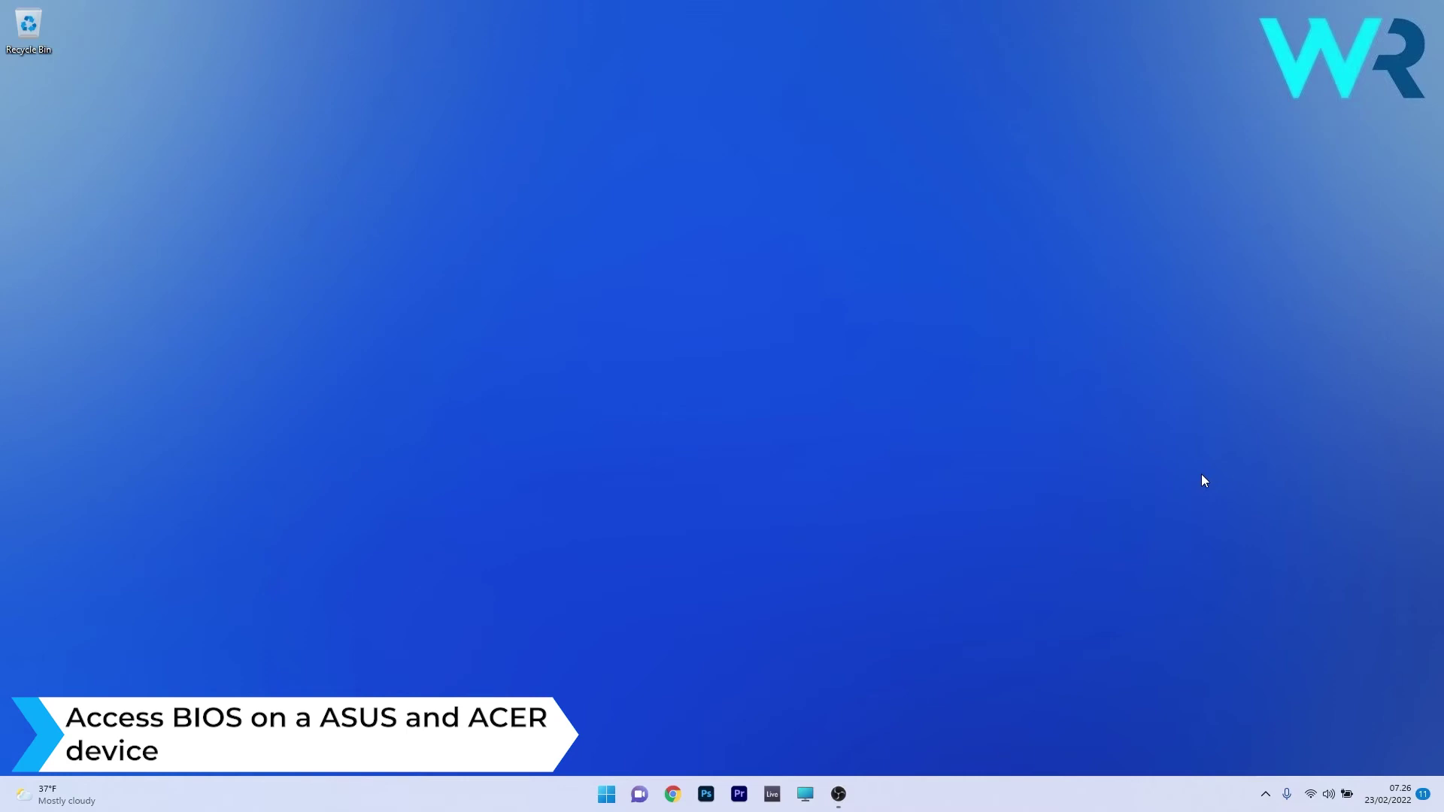
{"action": "left_click", "coordinate": [606, 794]}
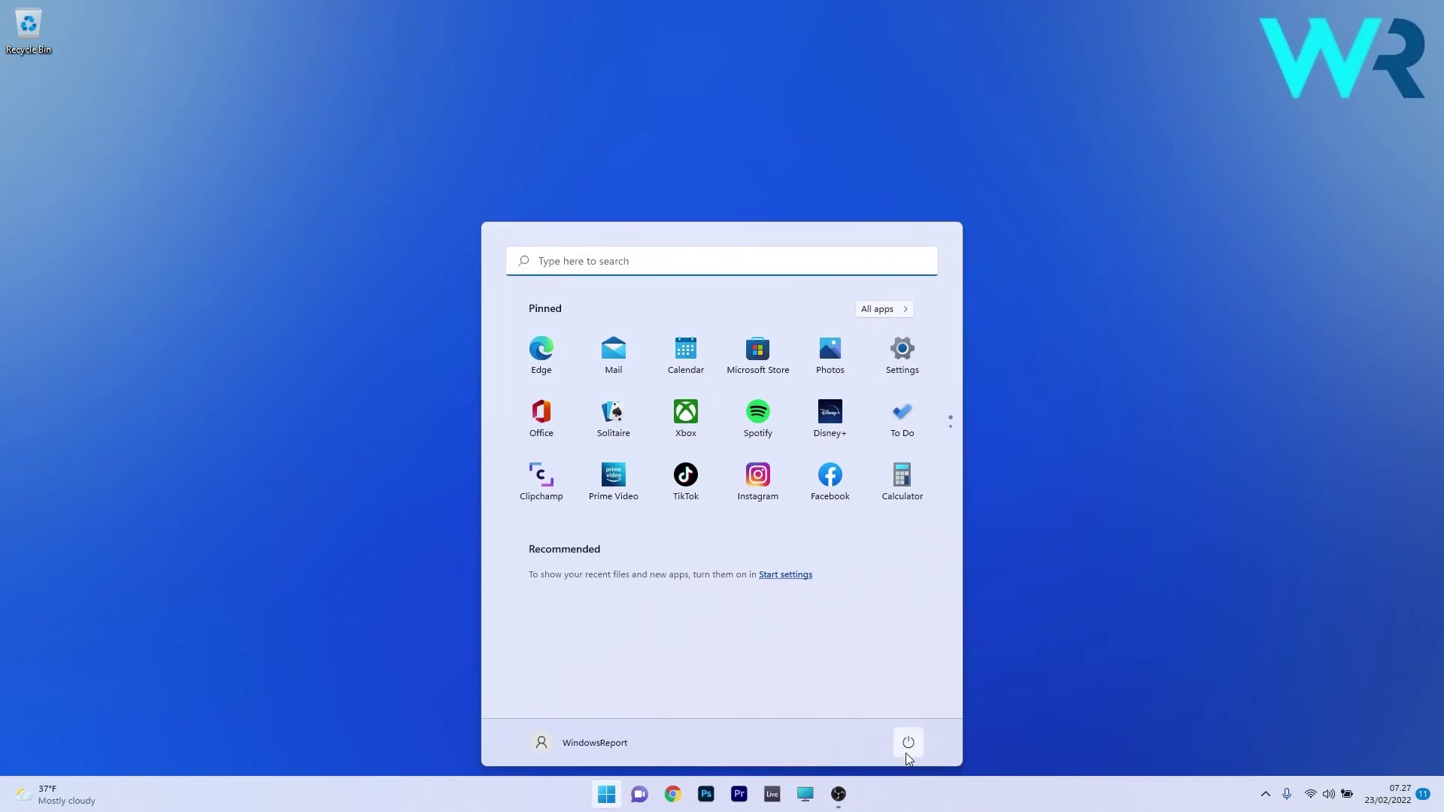
{"action": "left_click", "coordinate": [907, 745]}
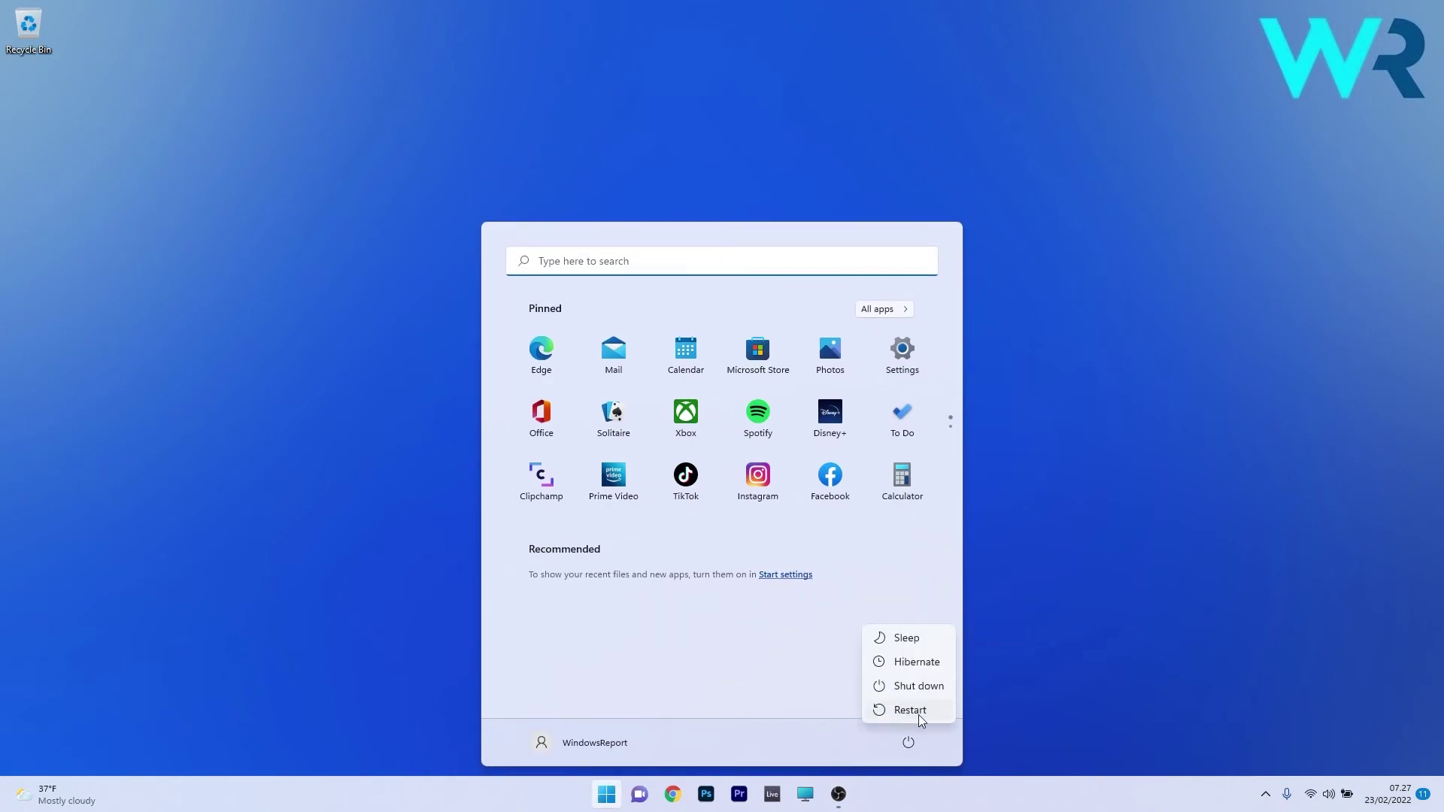
{"action": "key", "text": "Escape"}
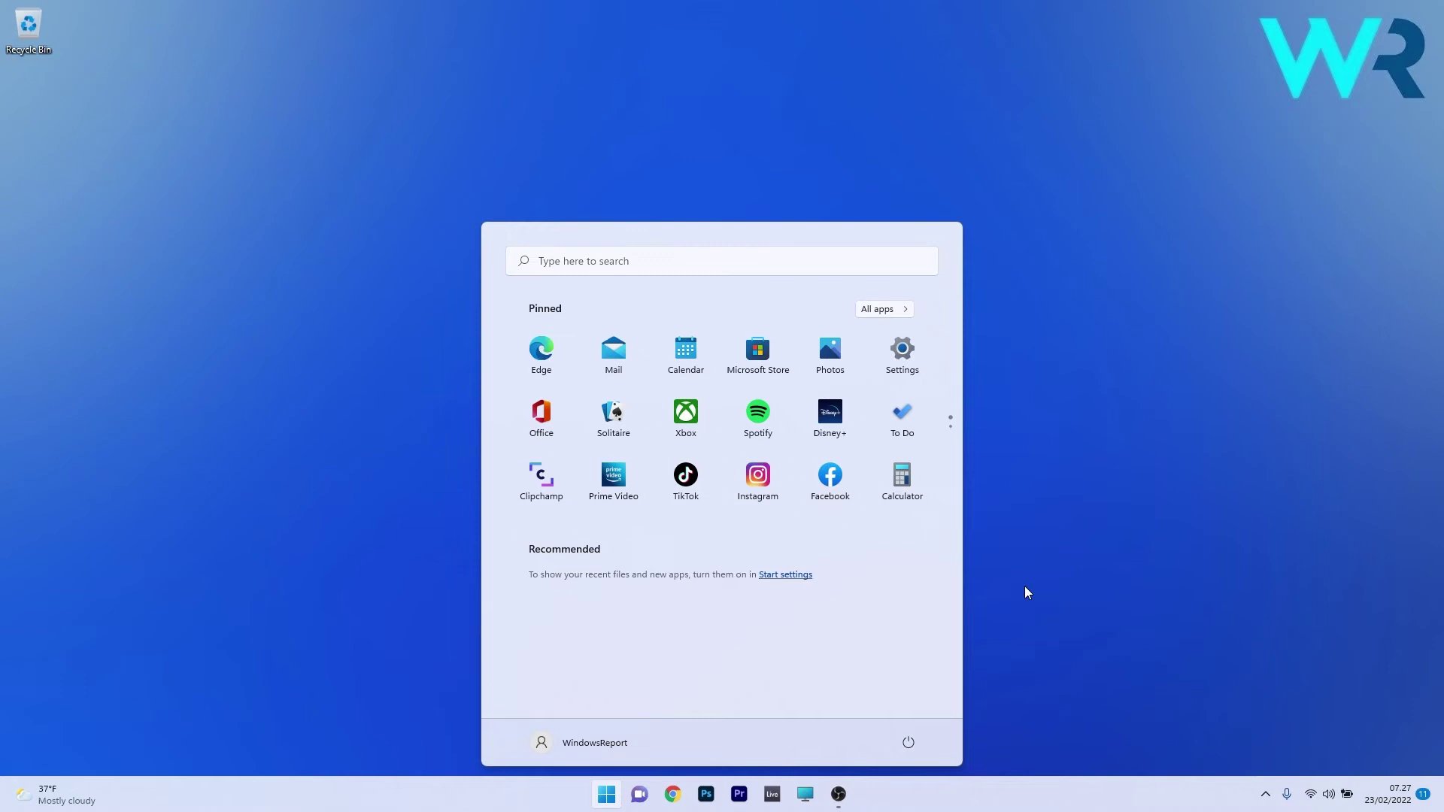
{"action": "left_click", "coordinate": [1026, 592]}
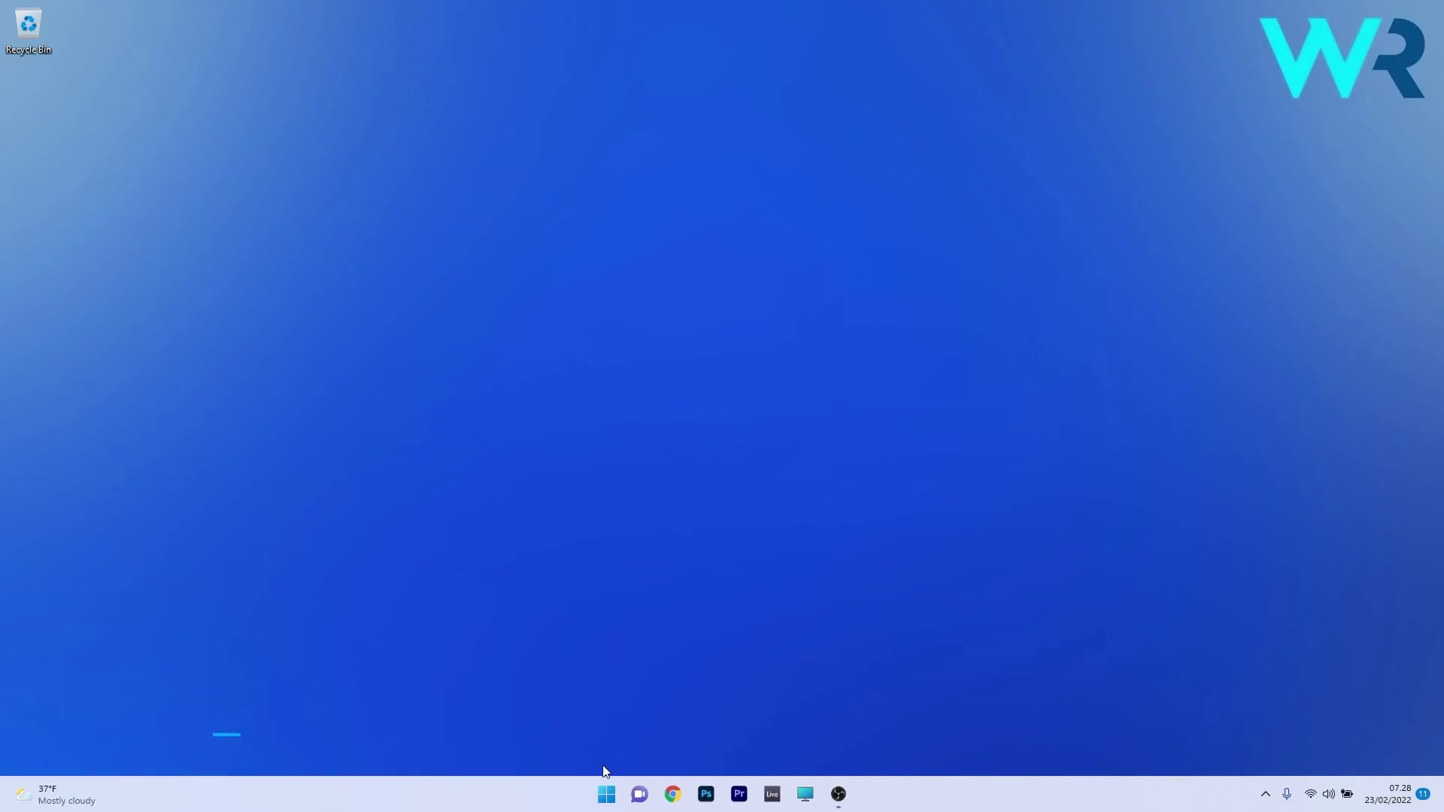
Launch Settings from the Start menu and go to the System page
{"action": "left_click", "coordinate": [607, 796]}
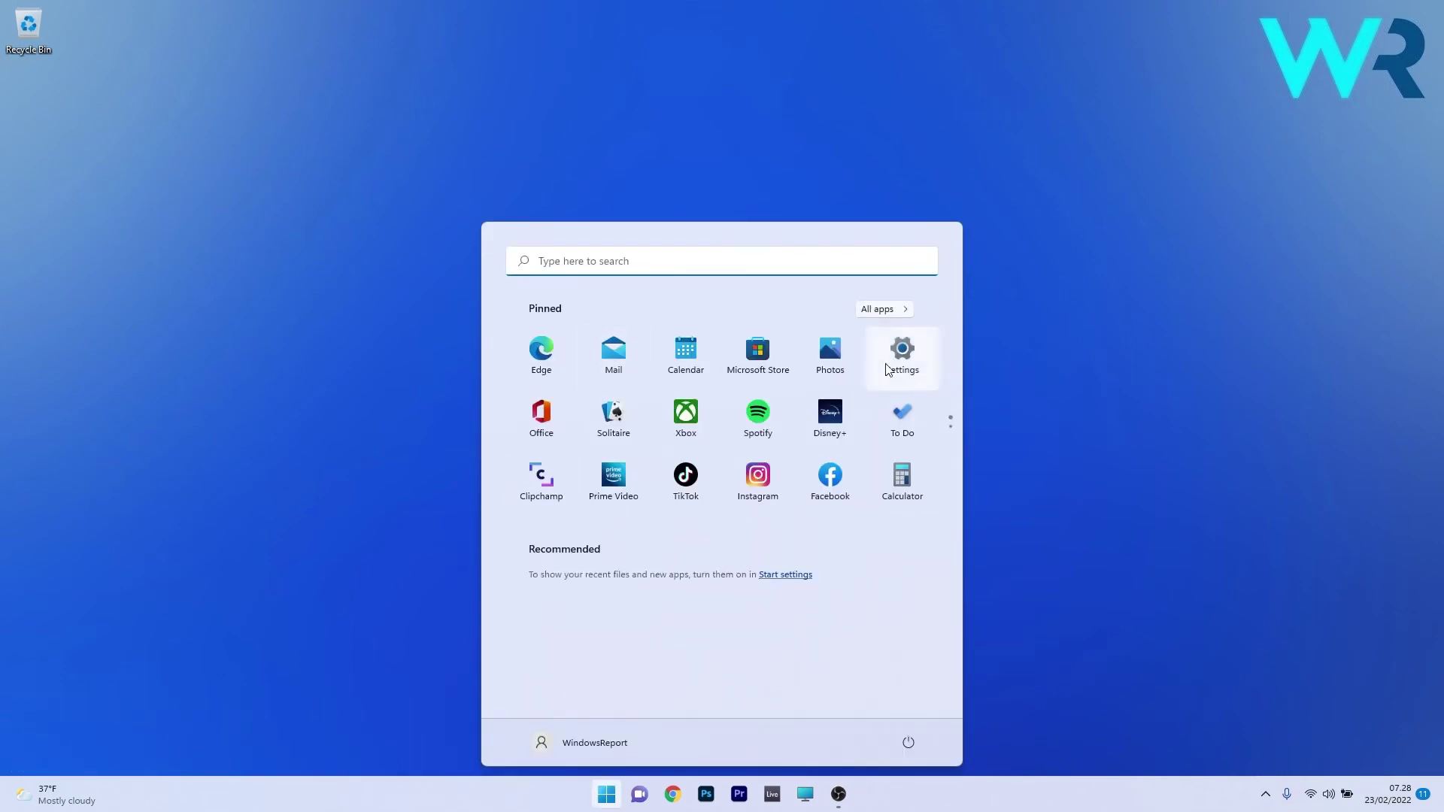
{"action": "left_click", "coordinate": [904, 353]}
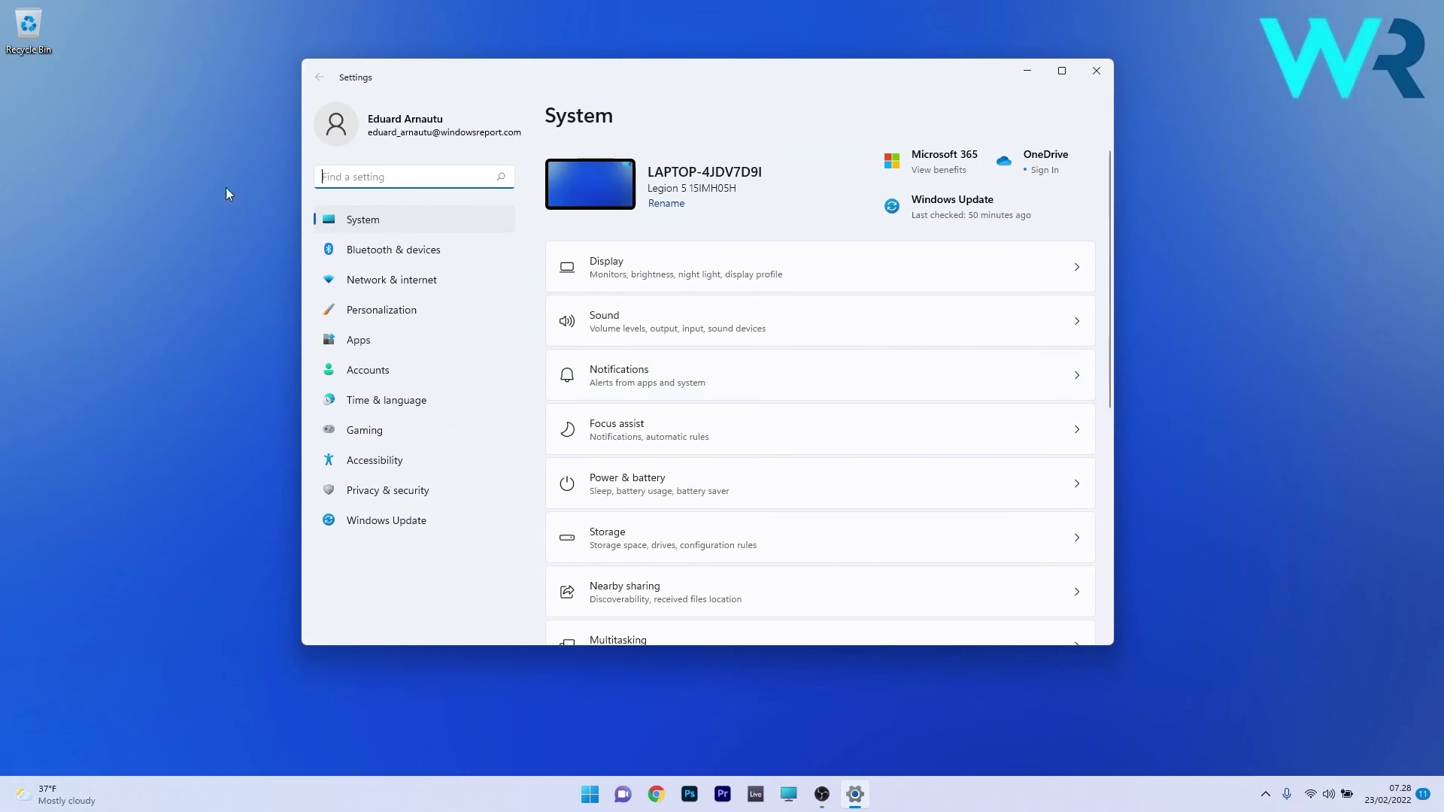
{"action": "left_click", "coordinate": [368, 225]}
{"action": "scroll", "coordinate": [689, 421], "scroll_direction": "down", "scroll_amount": 3}
{"action": "scroll", "coordinate": [700, 419], "scroll_direction": "down", "scroll_amount": 2}
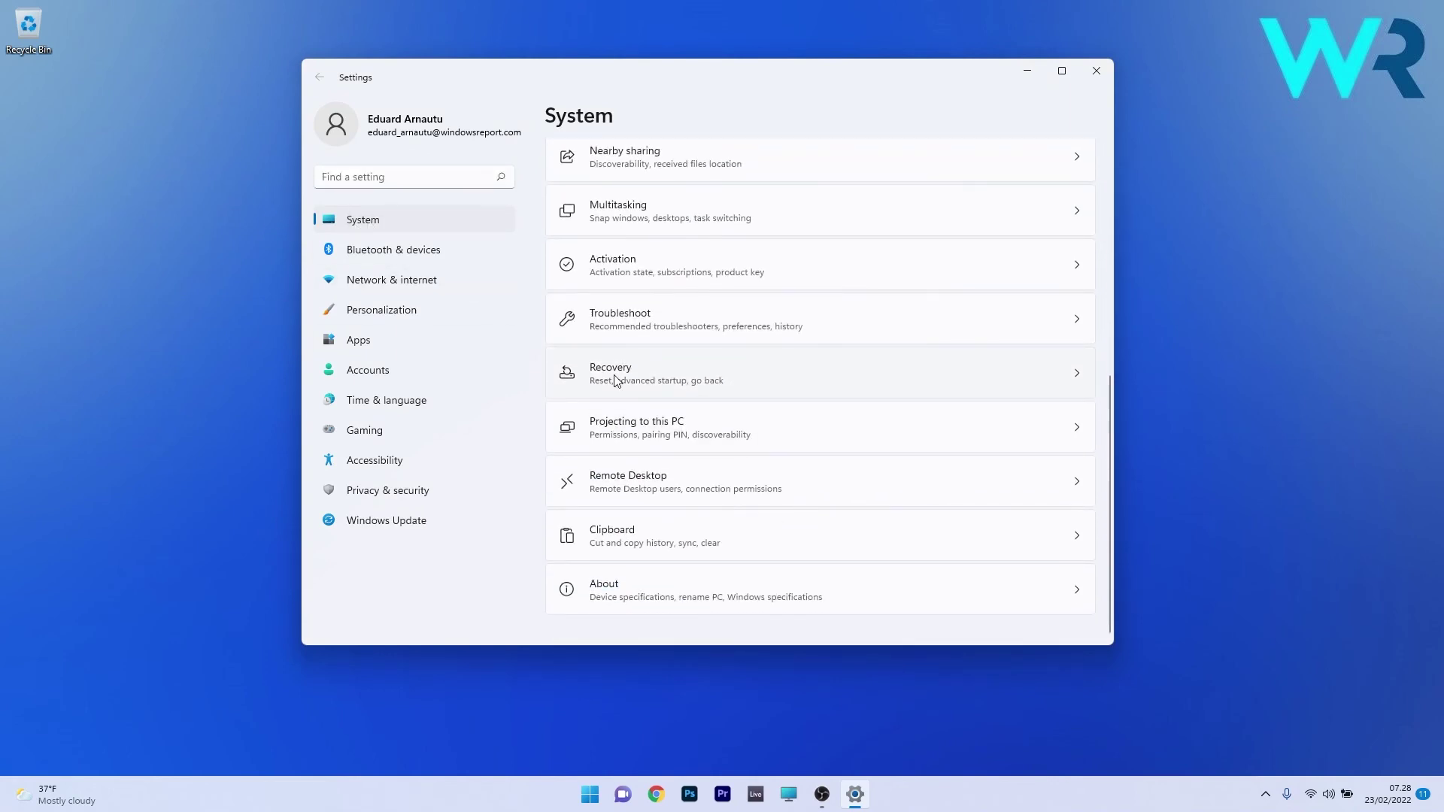
Open the System > Recovery page to reach Advanced startup's Restart now option
{"action": "left_click", "coordinate": [876, 383]}
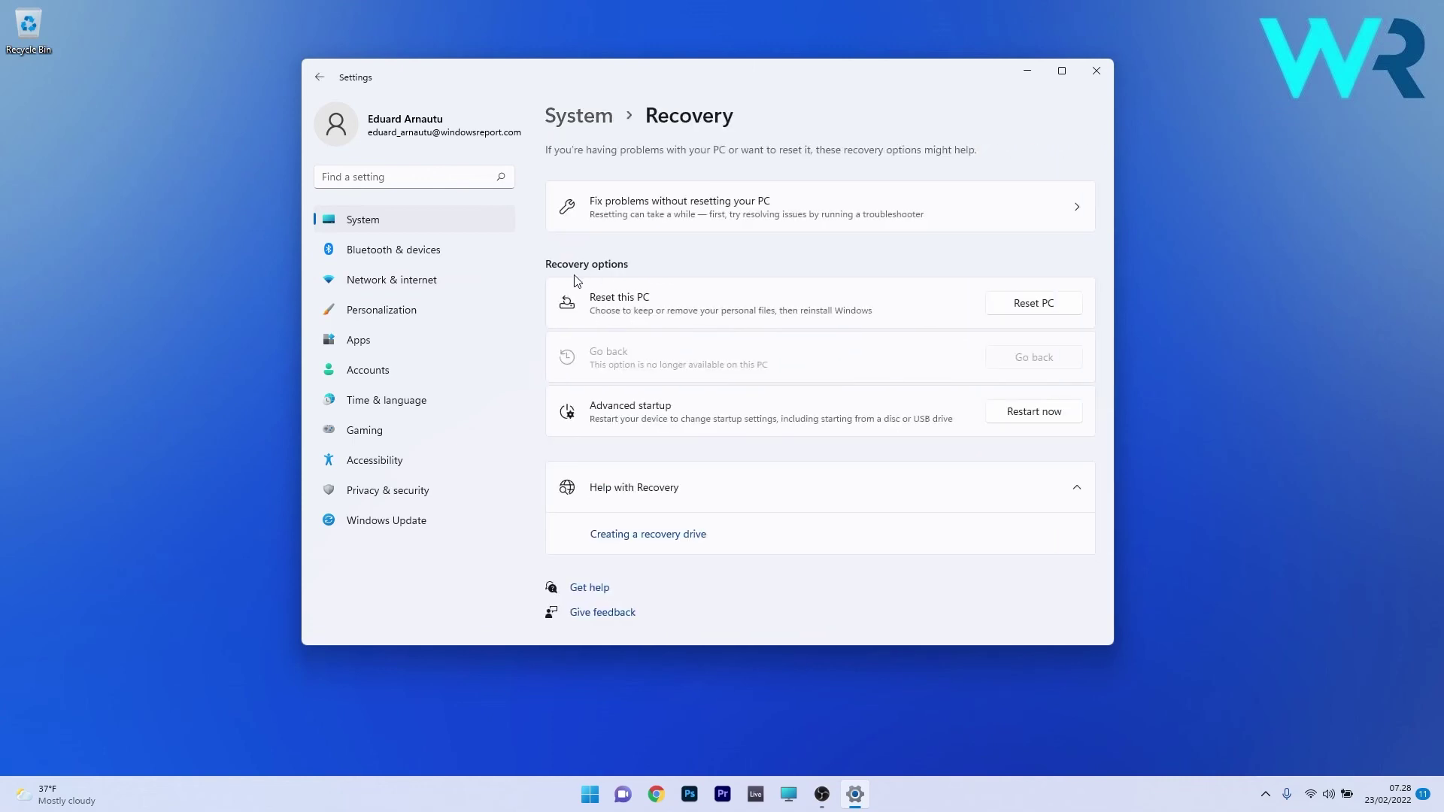